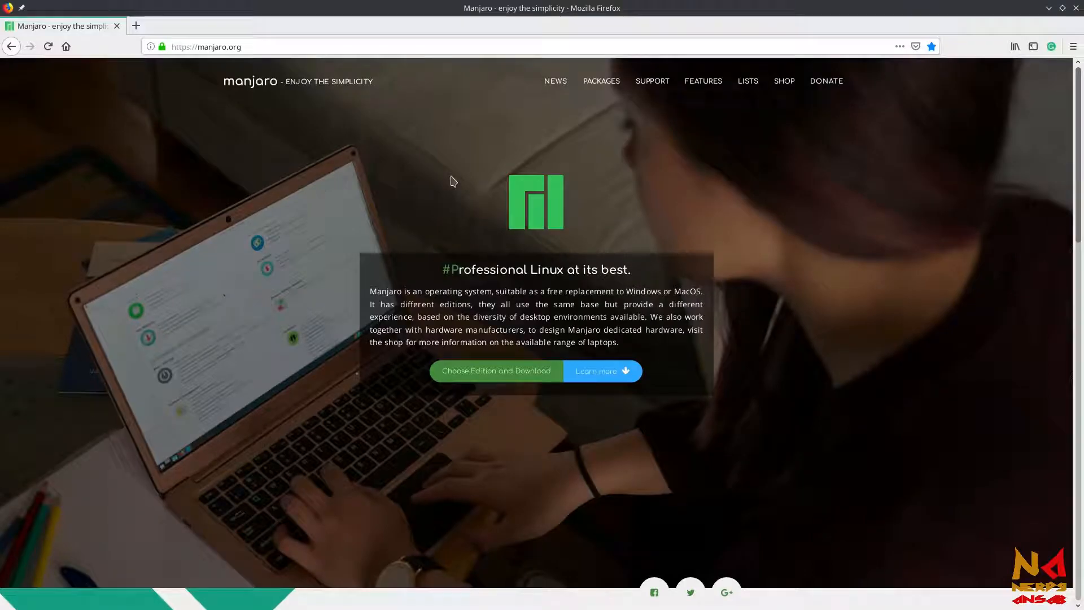
Open the freenom.com website in the current browser tab
{"action": "left_click", "coordinate": [451, 47]}
{"action": "key", "text": "ctrl+a"}
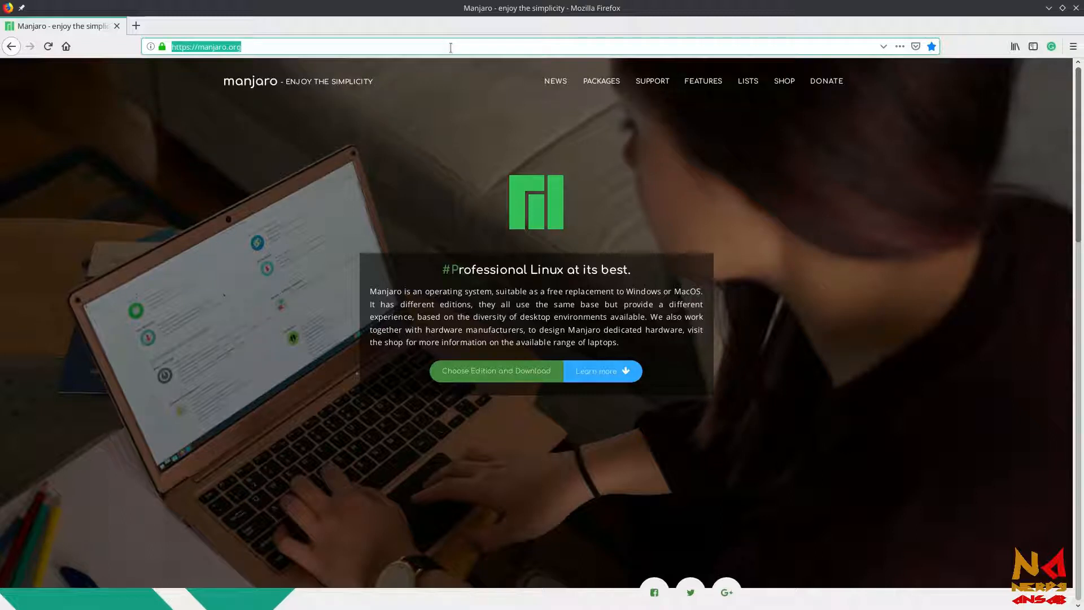
{"action": "type", "text": "freen"}
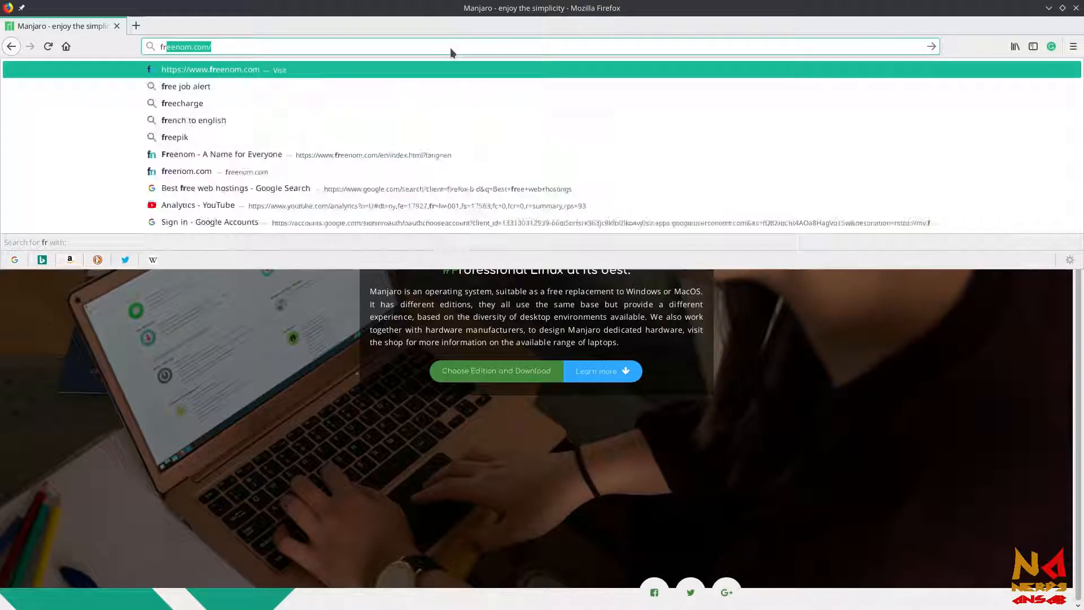
{"action": "type", "text": "om.co"}
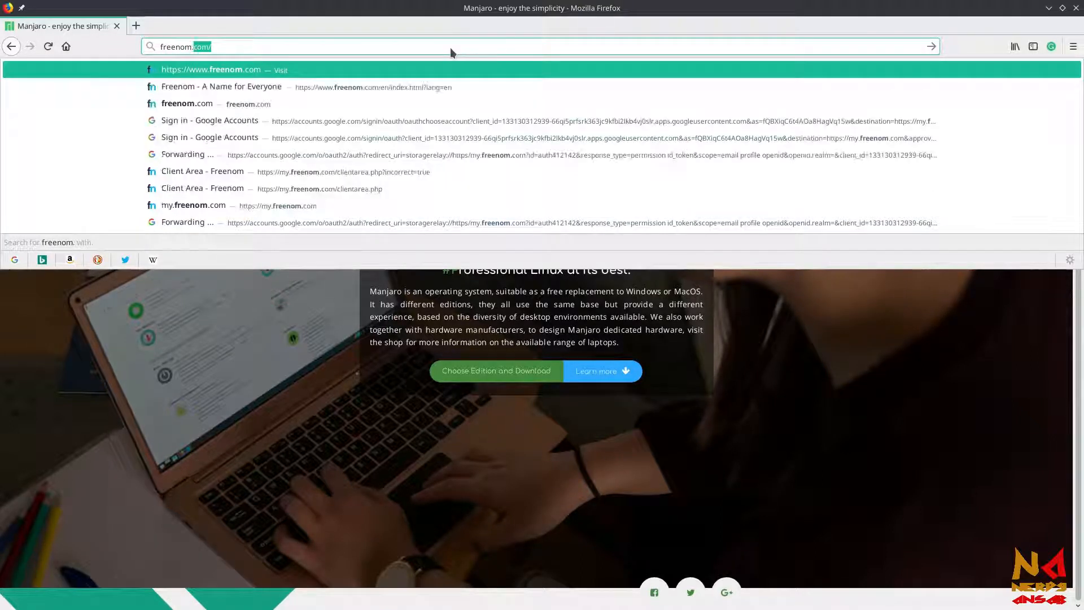
{"action": "key", "text": "Return"}
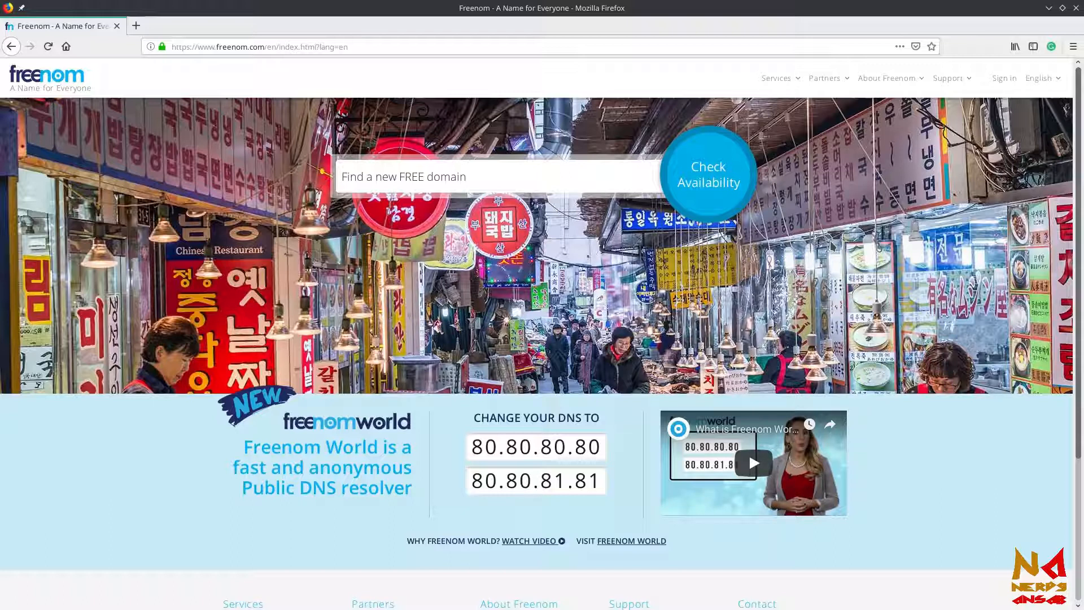
Go to the Freenom sign-in page, choose the Google sign-in and submit the account's e-mail address
{"action": "left_click", "coordinate": [1010, 83]}
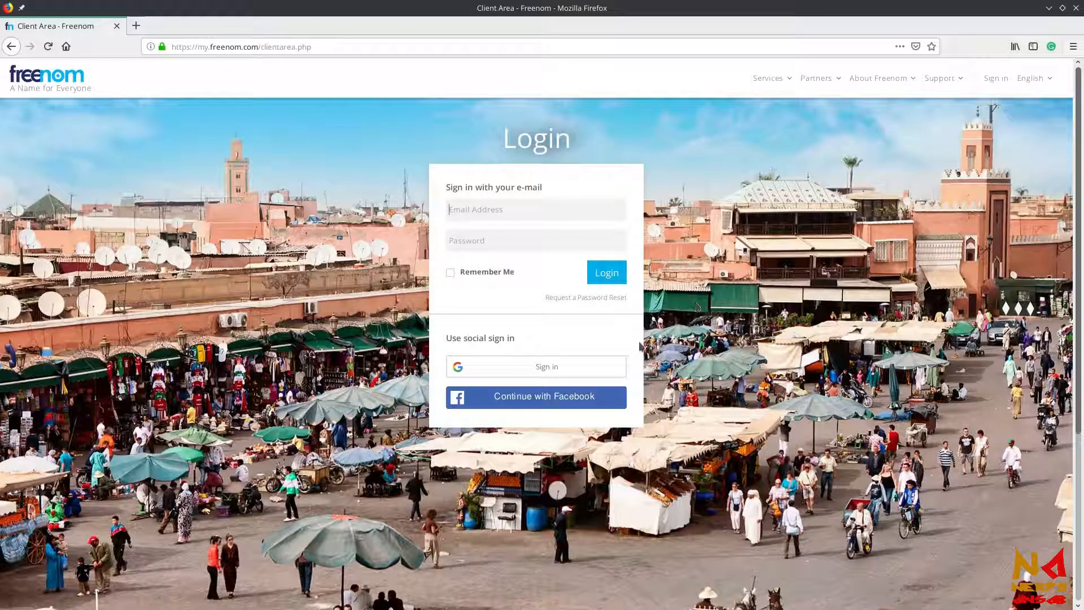
{"action": "left_click", "coordinate": [551, 367]}
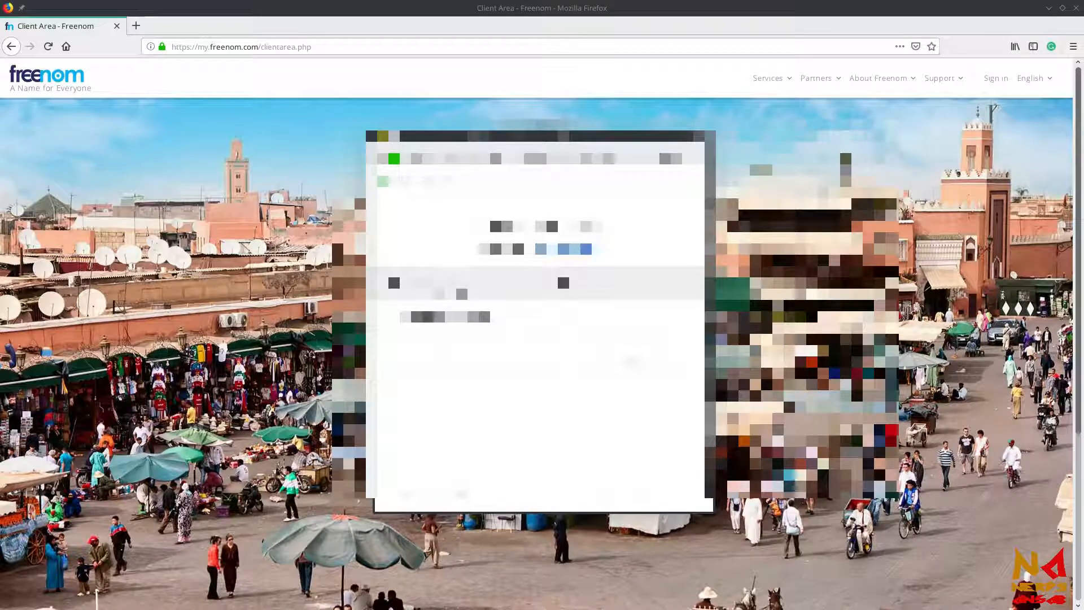
{"action": "left_click", "coordinate": [540, 314]}
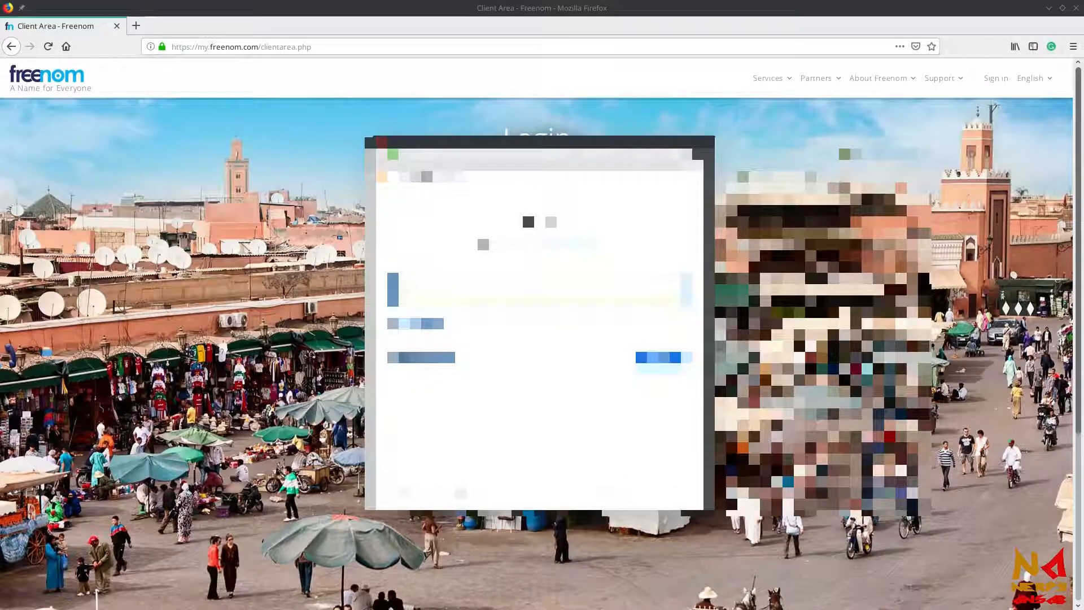
{"action": "type", "text": "........."}
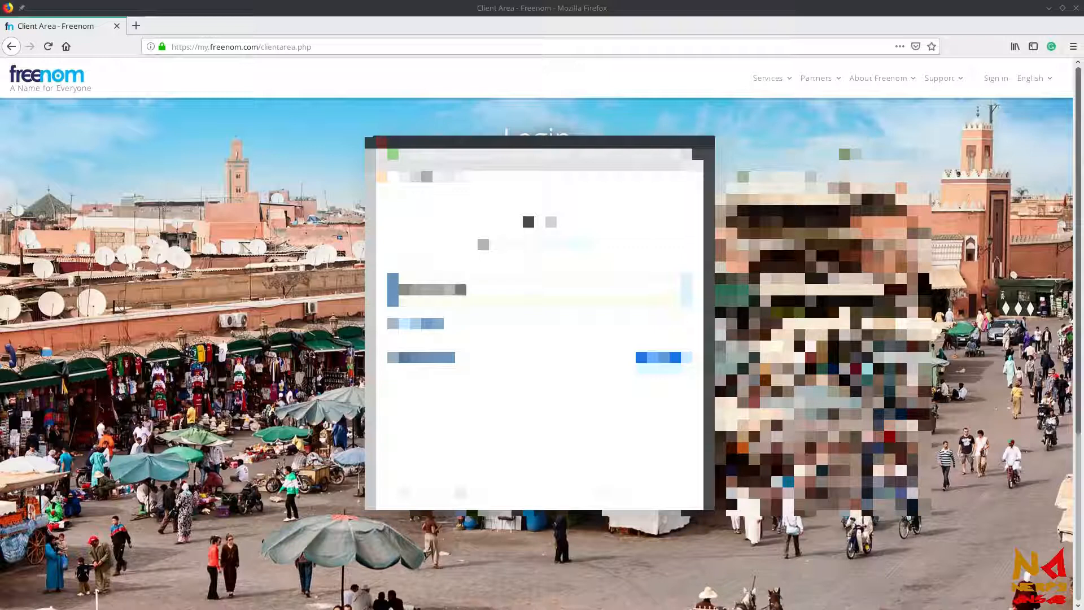
{"action": "type", "text": "..."}
{"action": "key", "text": "Return"}
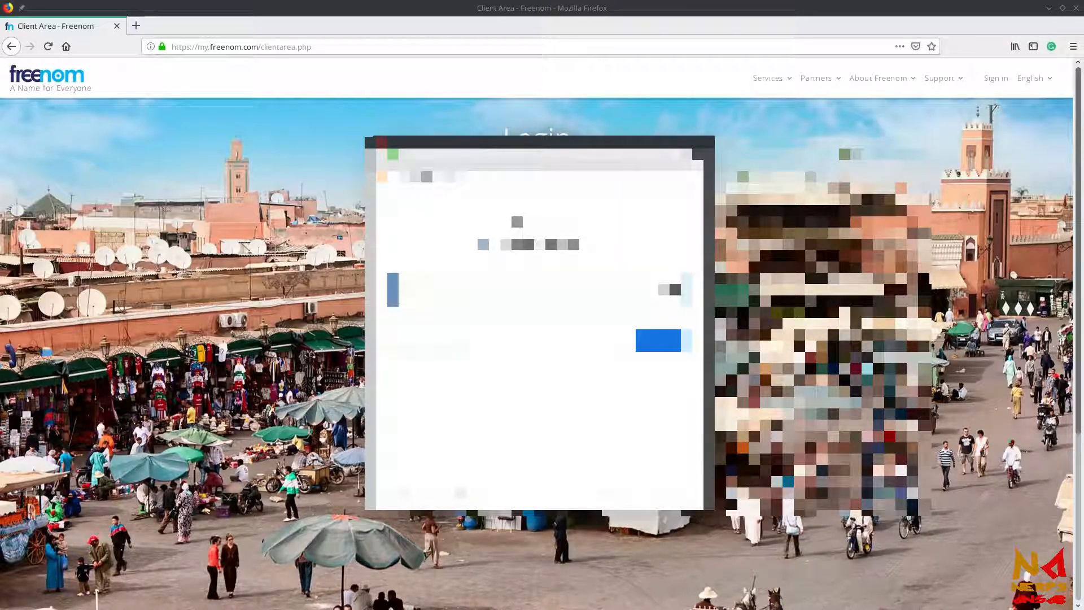
{"action": "type", "text": "........."}
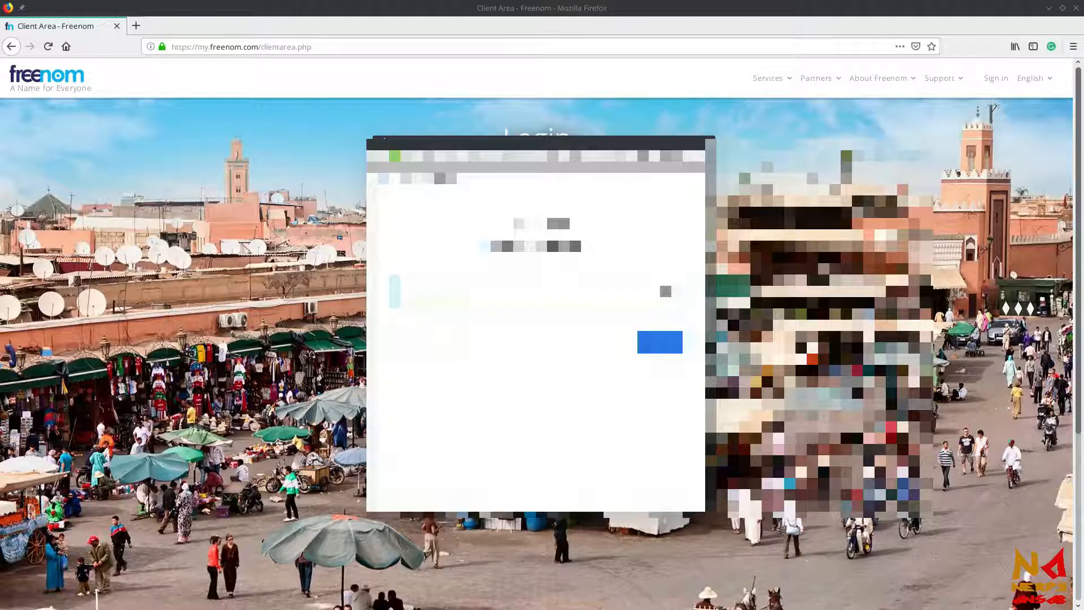
Enter the Google account password to complete the Freenom sign-in, and dismiss the browser's pop-up prompt
{"action": "key", "text": "Return"}
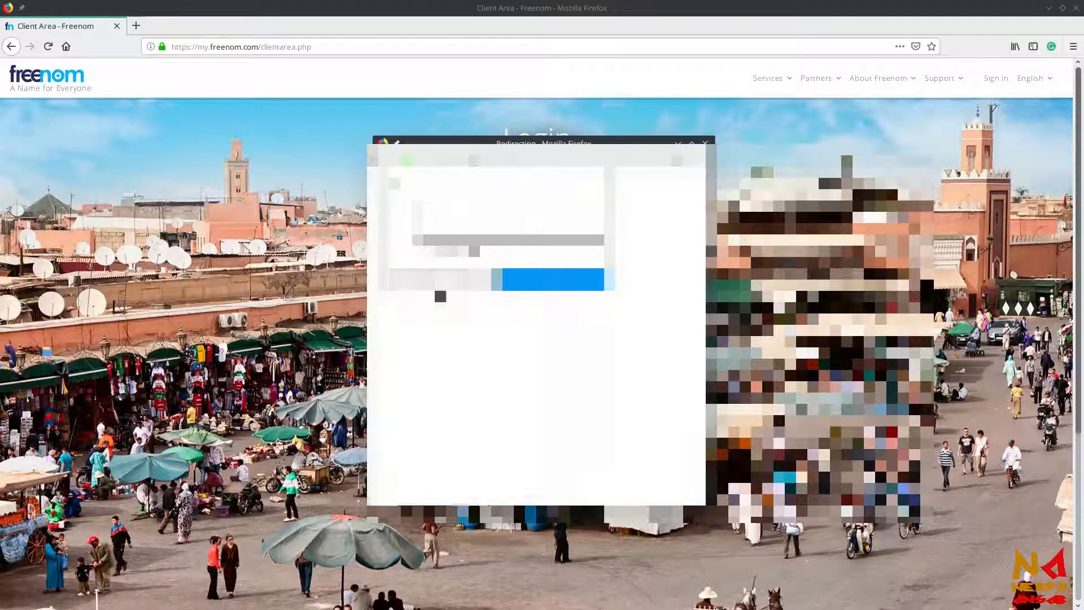
{"action": "left_click", "coordinate": [430, 279]}
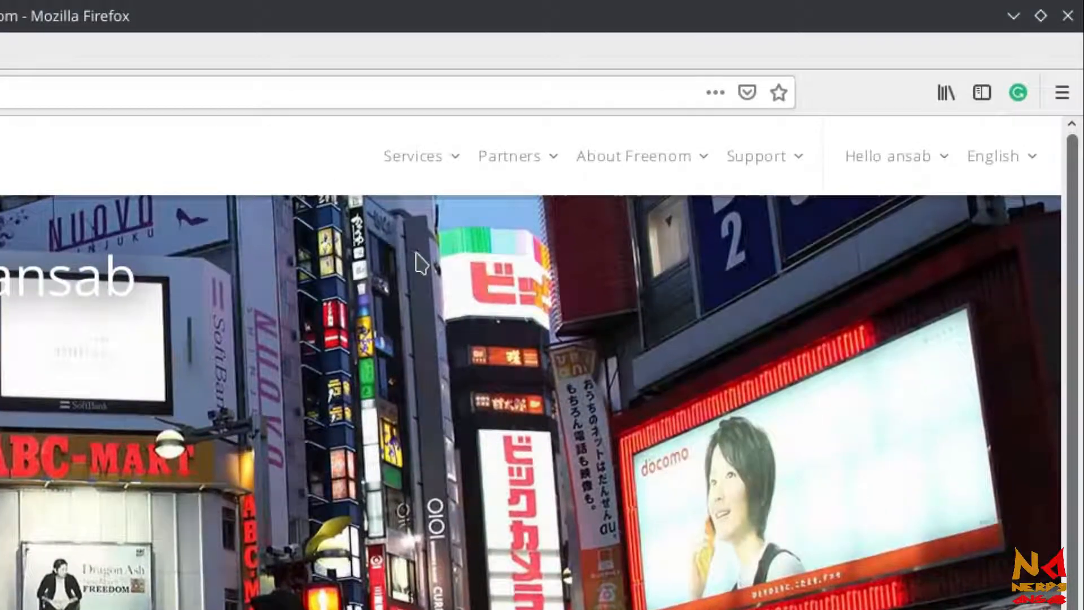
Go to the new domain registration page and check the availability of the domain name WHCourse
{"action": "mouse_move", "coordinate": [432, 166]}
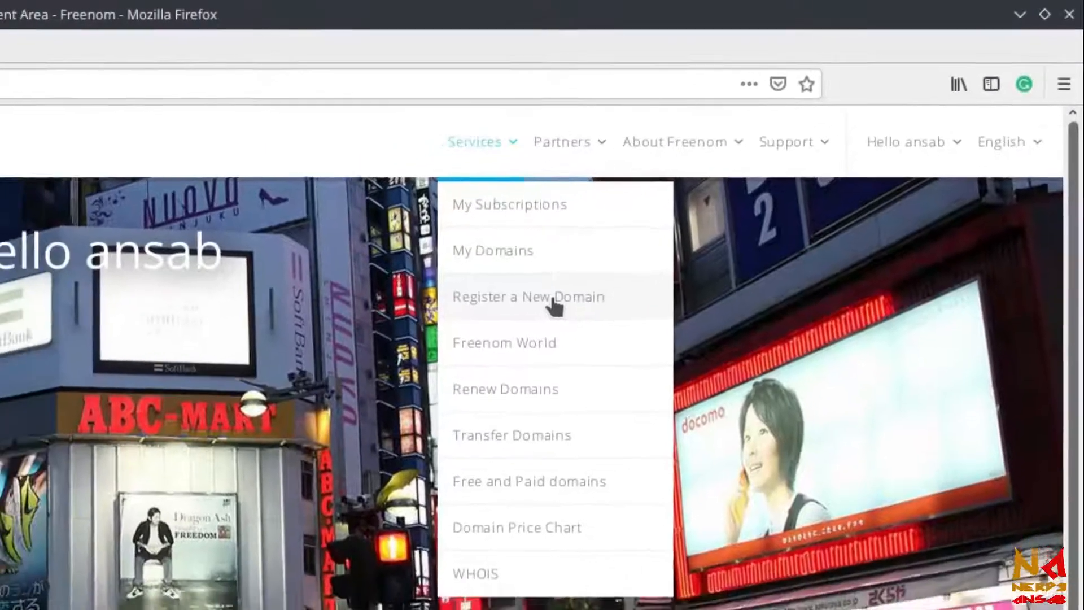
{"action": "left_click", "coordinate": [490, 328]}
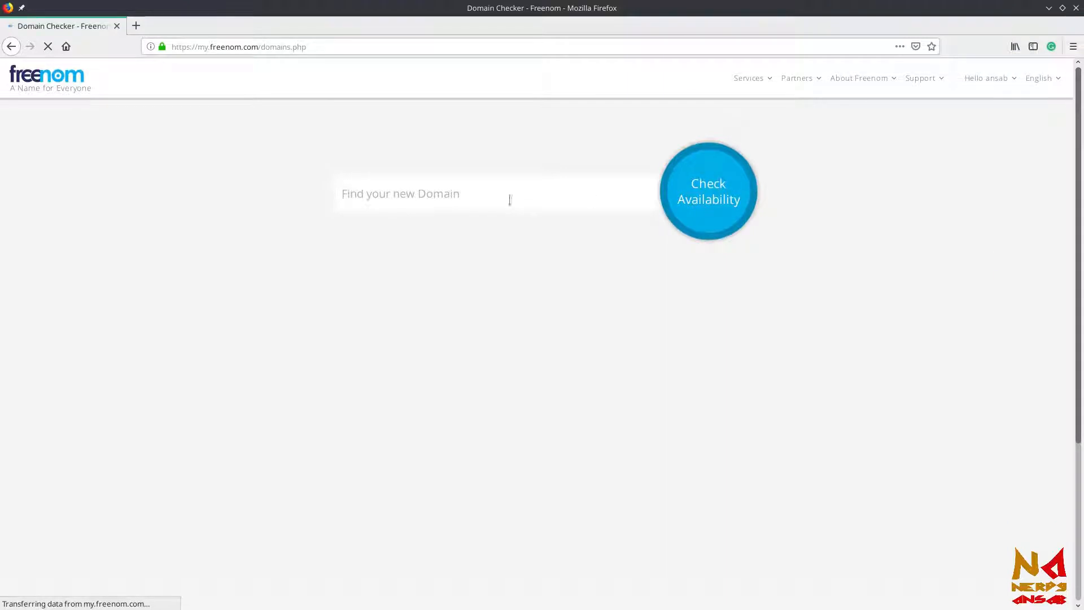
{"action": "left_click", "coordinate": [488, 199]}
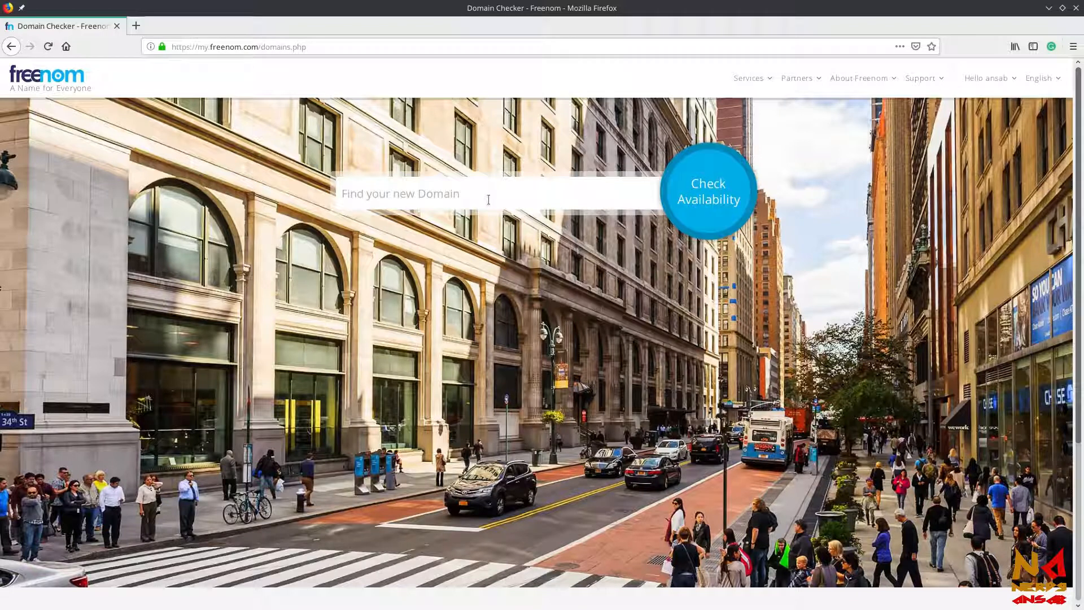
{"action": "type", "text": "whcourse"}
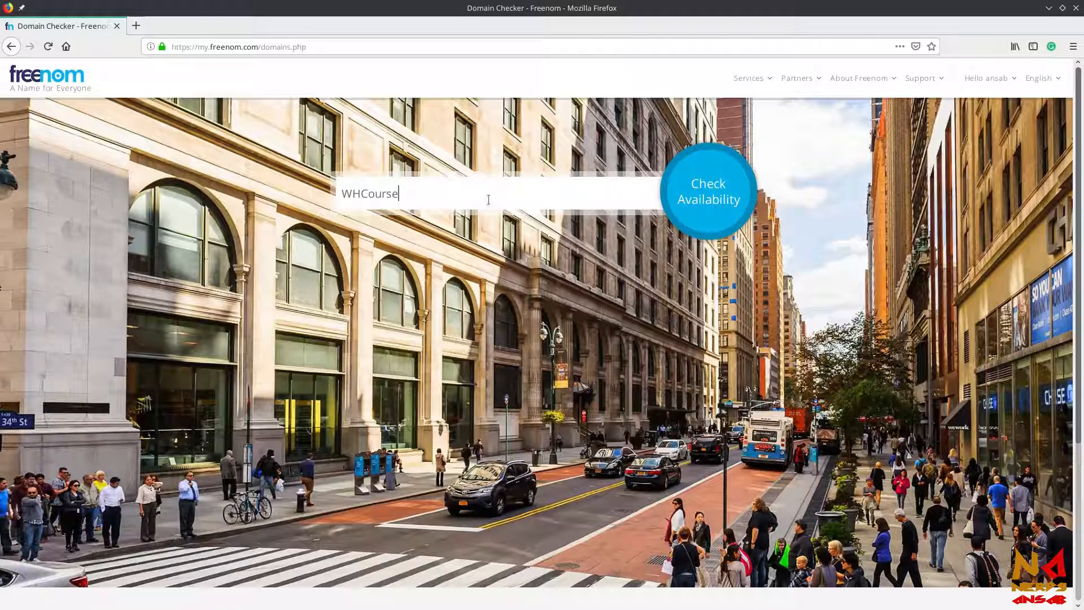
{"action": "left_click", "coordinate": [700, 192]}
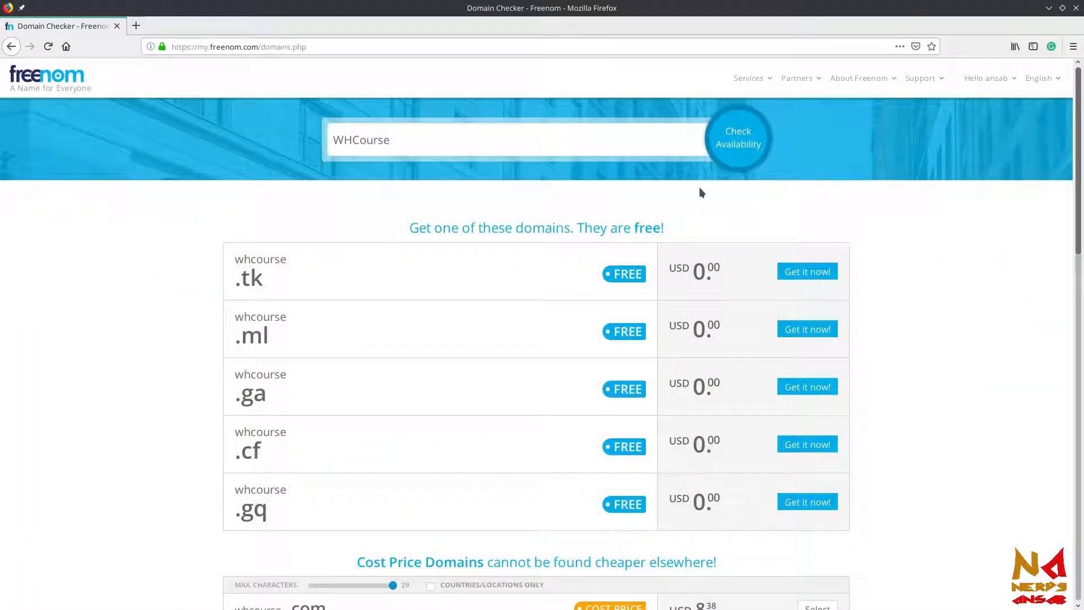
Examine the free and cost-price extensions offered for whcourse and their prices, including the .tk entry
{"action": "scroll", "coordinate": [599, 213], "scroll_direction": "down", "scroll_amount": 2}
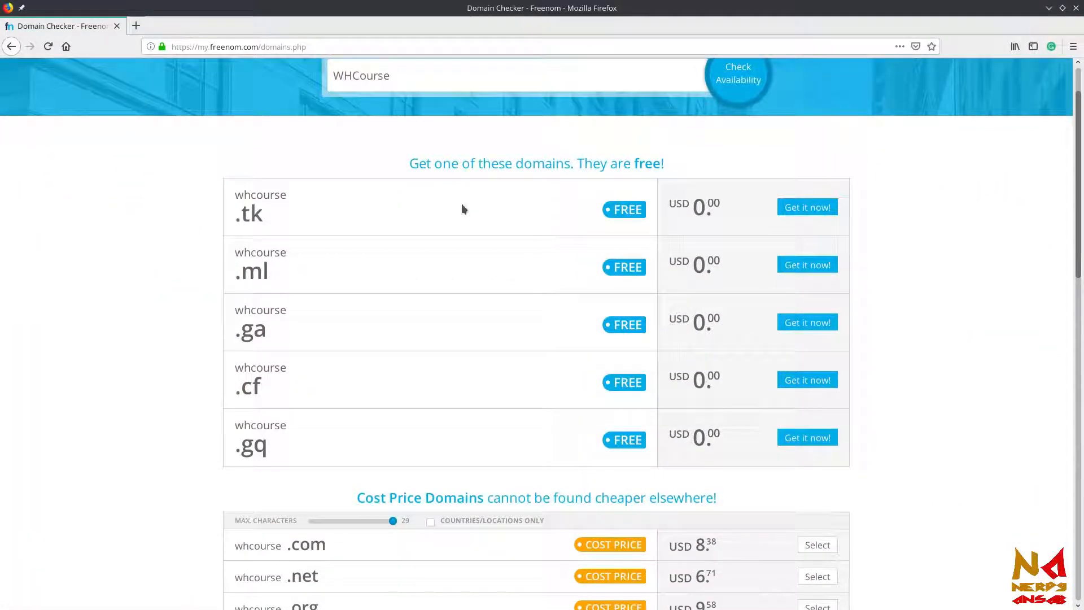
{"action": "scroll", "coordinate": [462, 270], "scroll_direction": "down", "scroll_amount": 5}
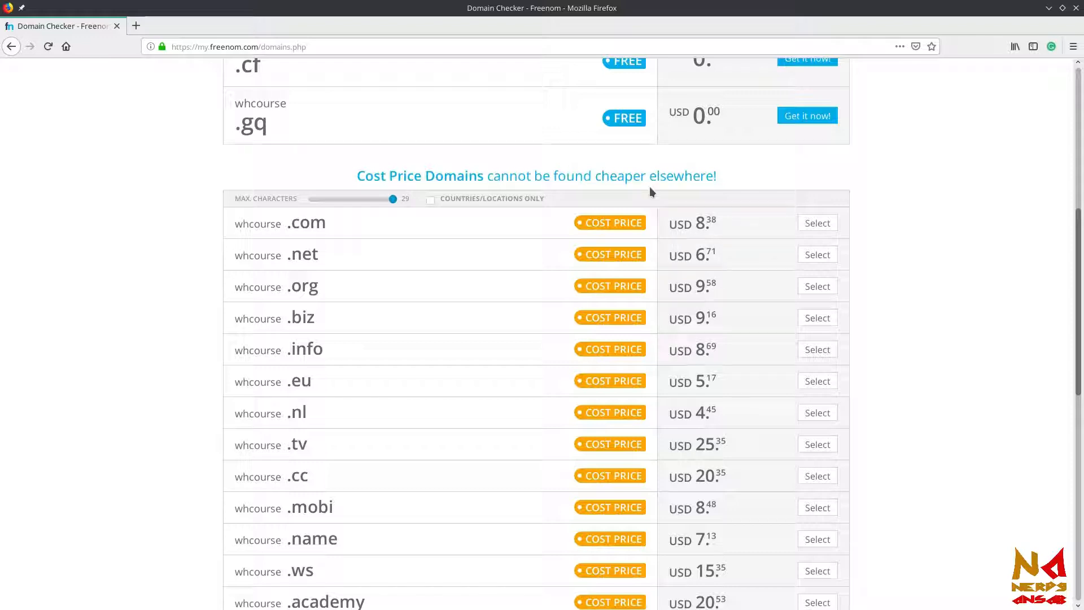
{"action": "scroll", "coordinate": [547, 172], "scroll_direction": "up", "scroll_amount": 2}
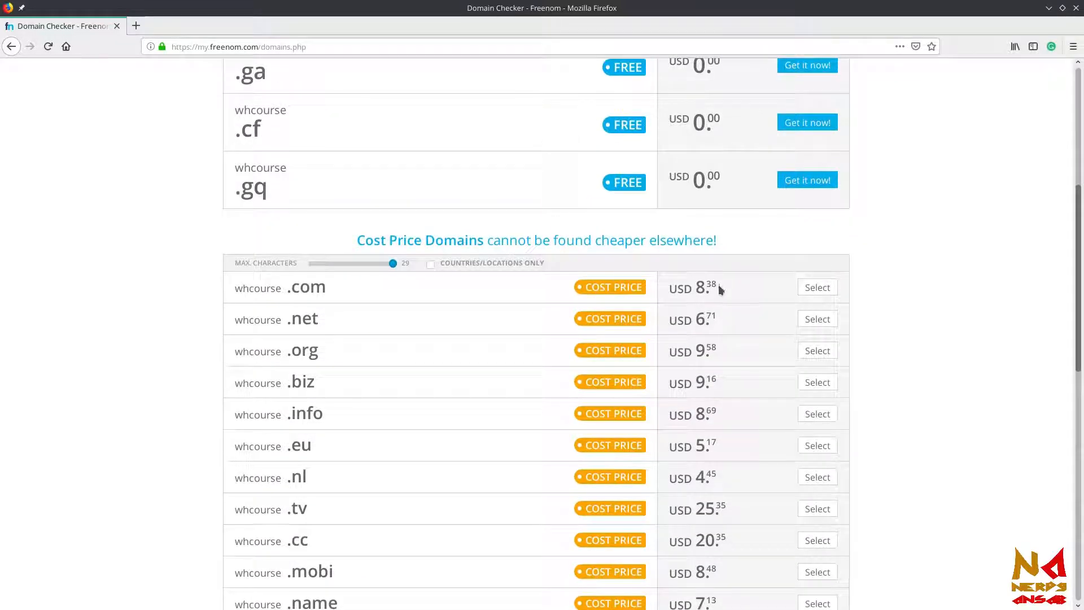
{"action": "scroll", "coordinate": [518, 213], "scroll_direction": "up", "scroll_amount": 4}
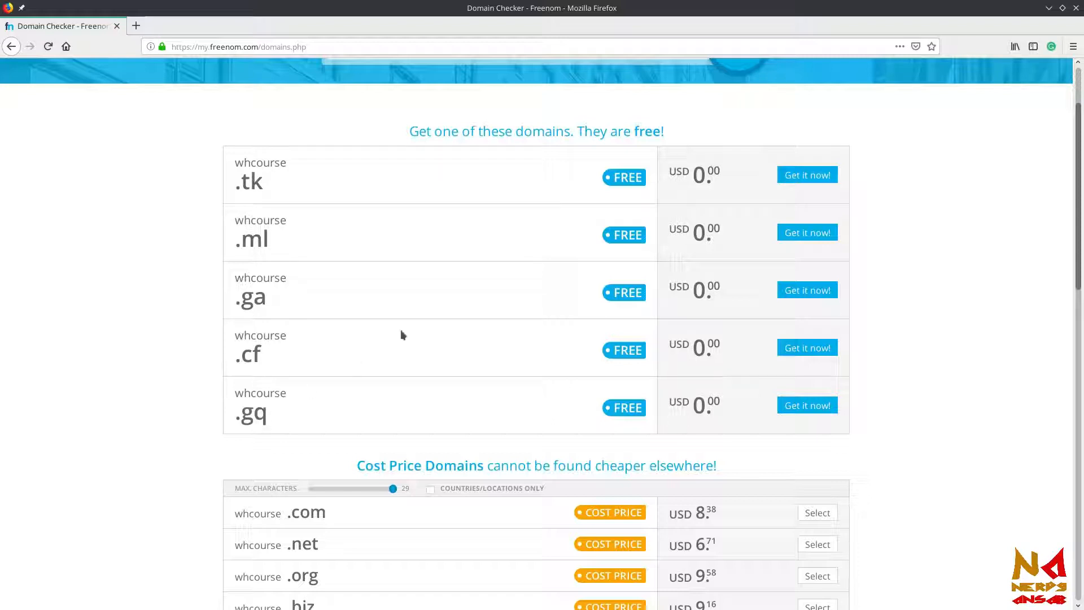
{"action": "scroll", "coordinate": [401, 330], "scroll_direction": "up", "scroll_amount": 3}
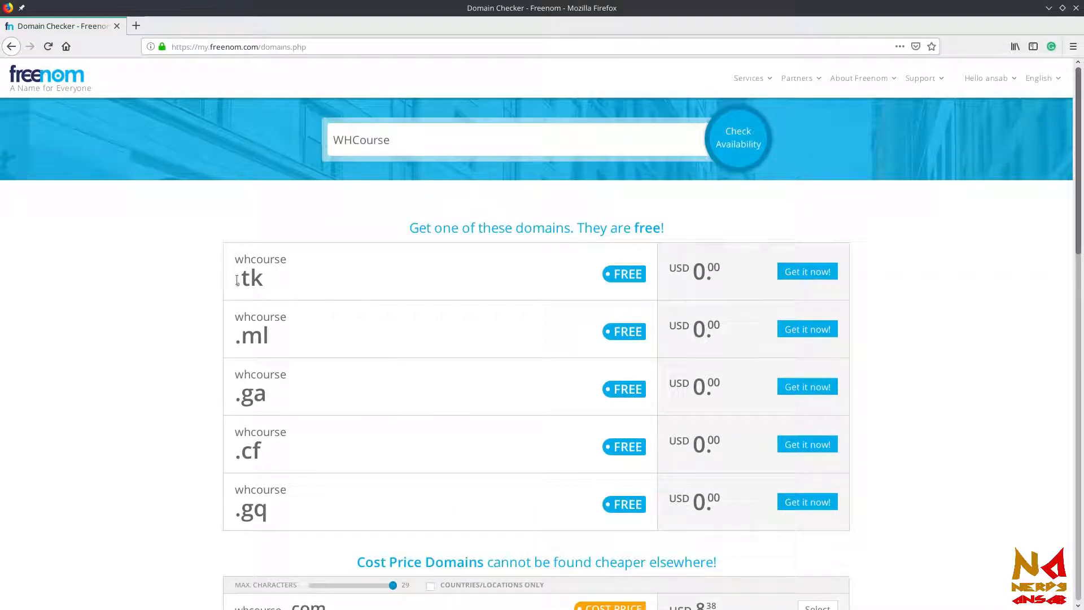
{"action": "left_click_drag", "start_coordinate": [238, 281], "coordinate": [265, 278]}
{"action": "left_click", "coordinate": [265, 278]}
{"action": "left_click_drag", "start_coordinate": [237, 283], "coordinate": [257, 286]}
{"action": "left_click", "coordinate": [258, 286]}
Add the free domain whcourse.cf to the cart and proceed to checkout
{"action": "left_click", "coordinate": [827, 450]}
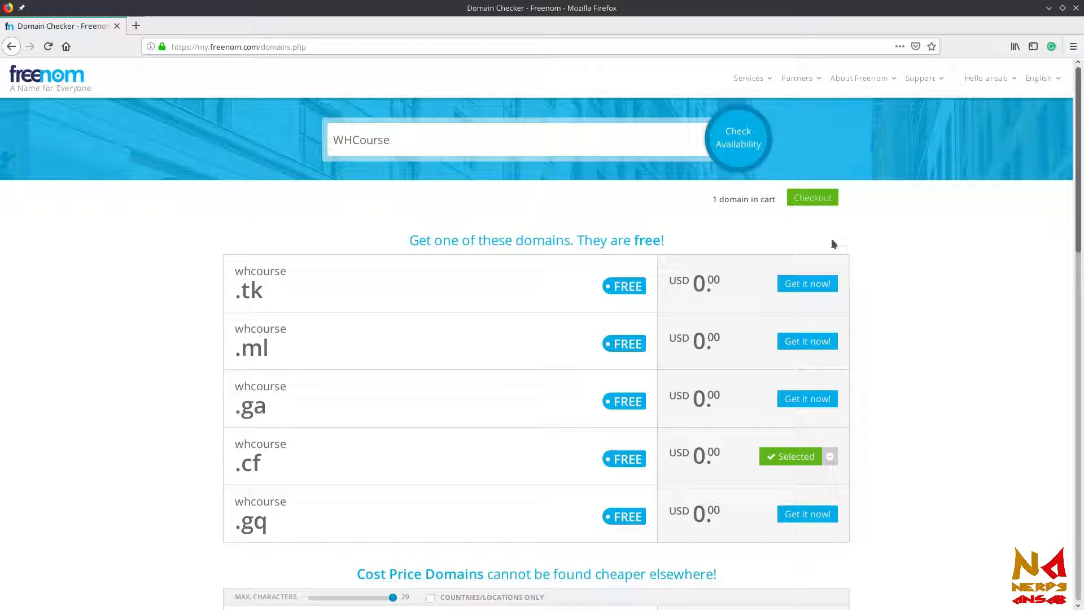
{"action": "left_click", "coordinate": [817, 197]}
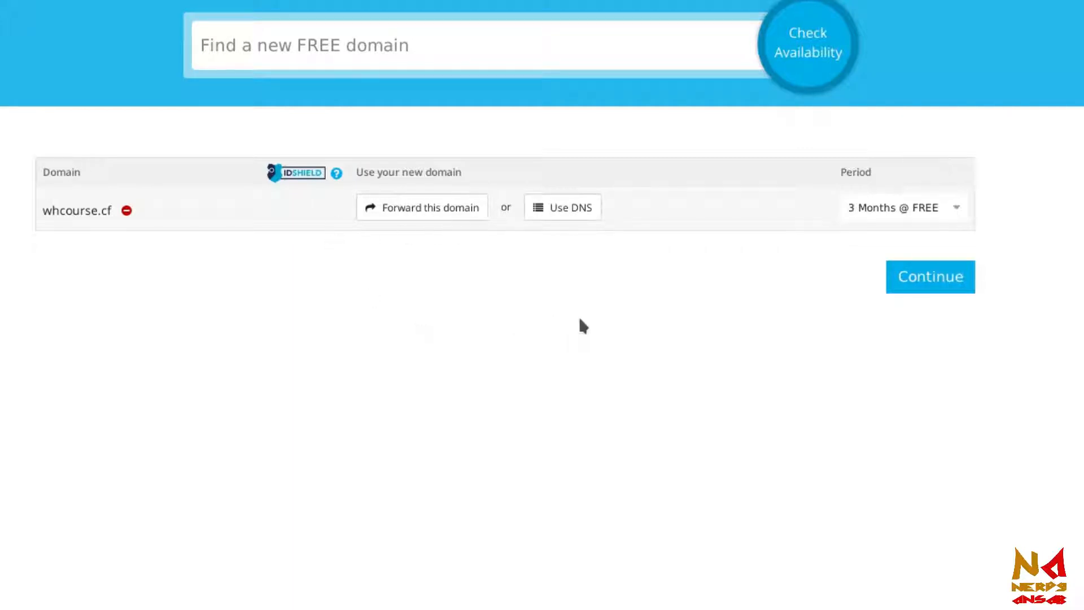
Set the registration period of whcourse.cf to 12 Months @ FREE and continue with the order
{"action": "left_click", "coordinate": [958, 208]}
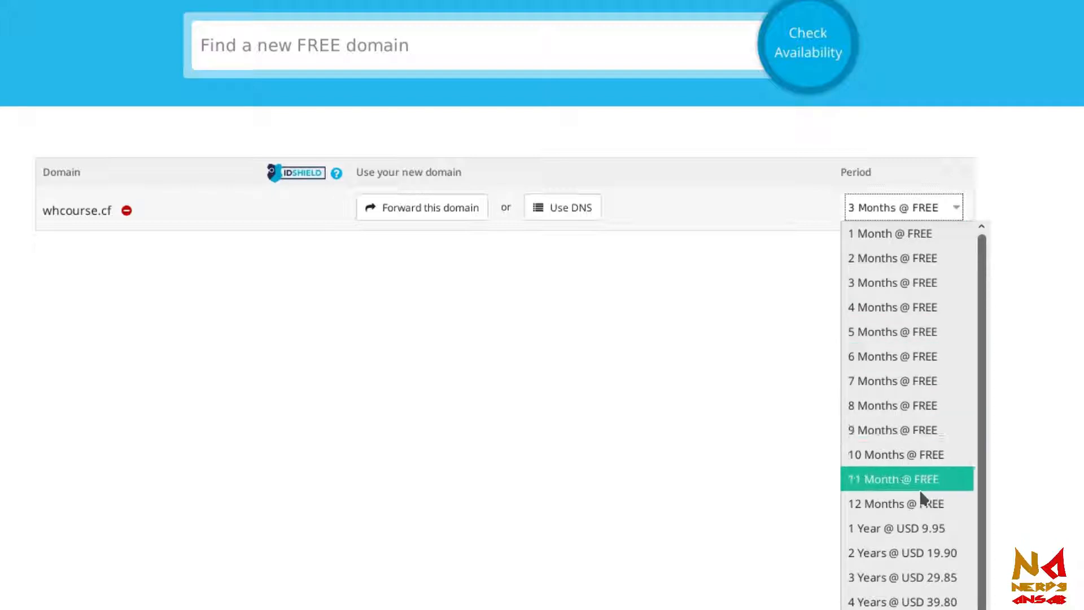
{"action": "left_click", "coordinate": [912, 504]}
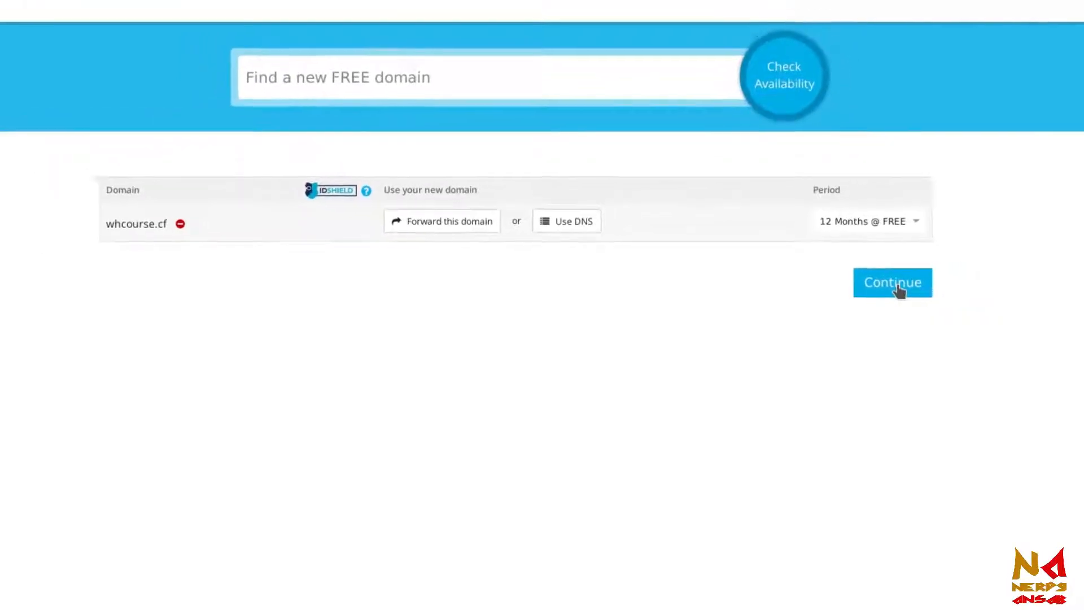
{"action": "left_click", "coordinate": [880, 290]}
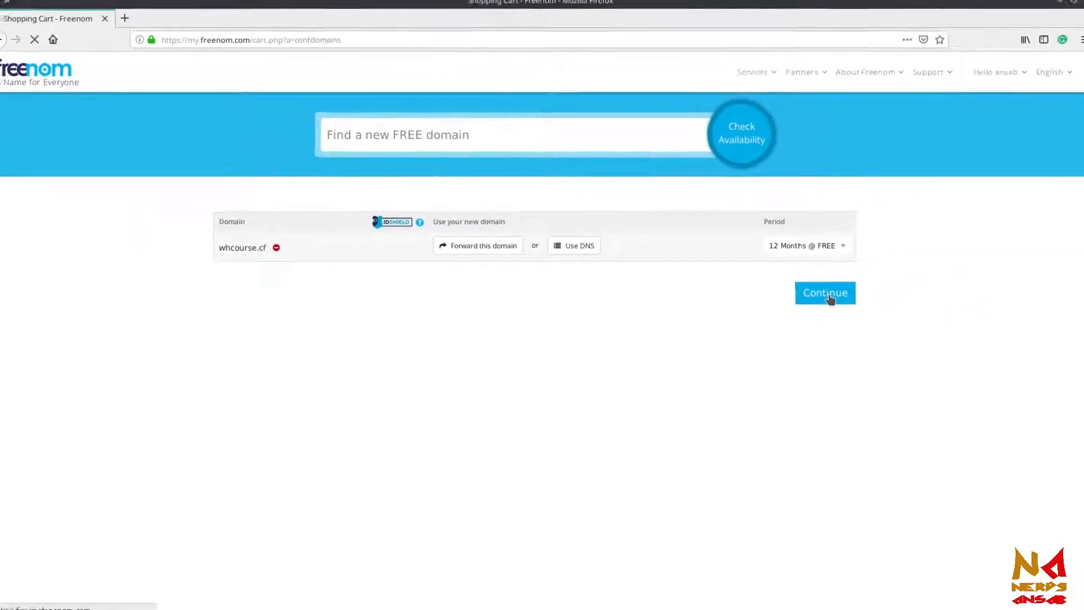